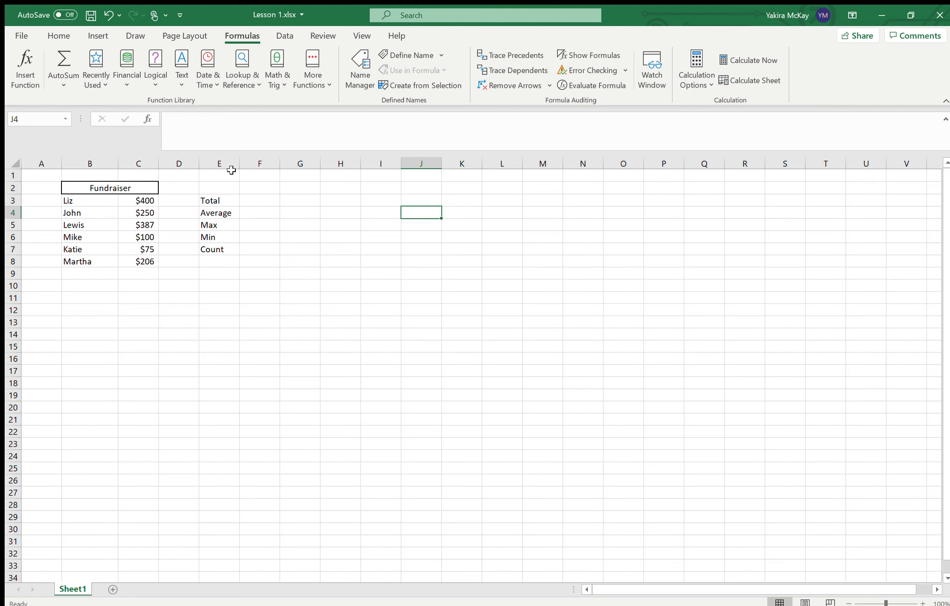
Enter a SUM formula over C3:C8 in cell F3 to total the fundraiser amounts.
left_click(257, 199)
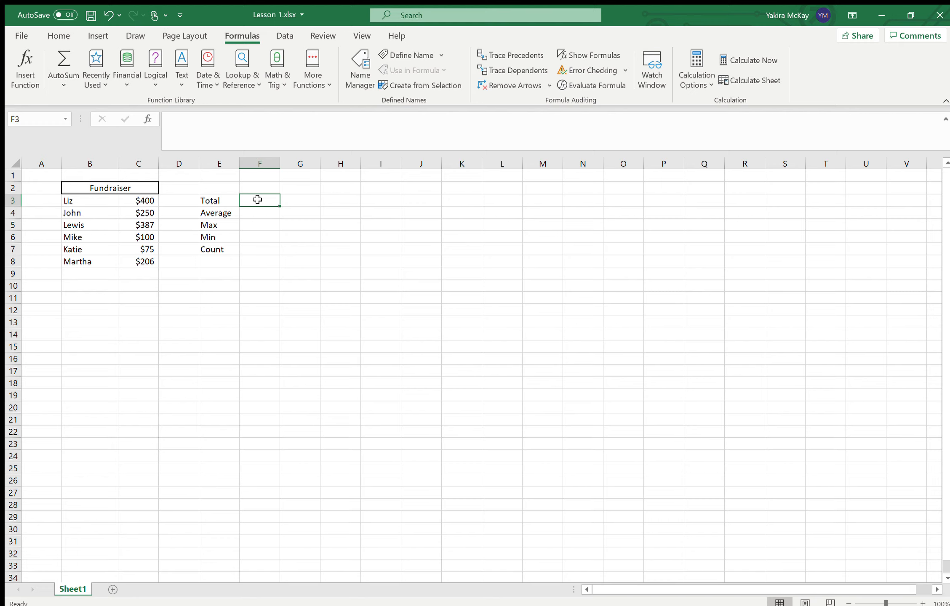
type("=")
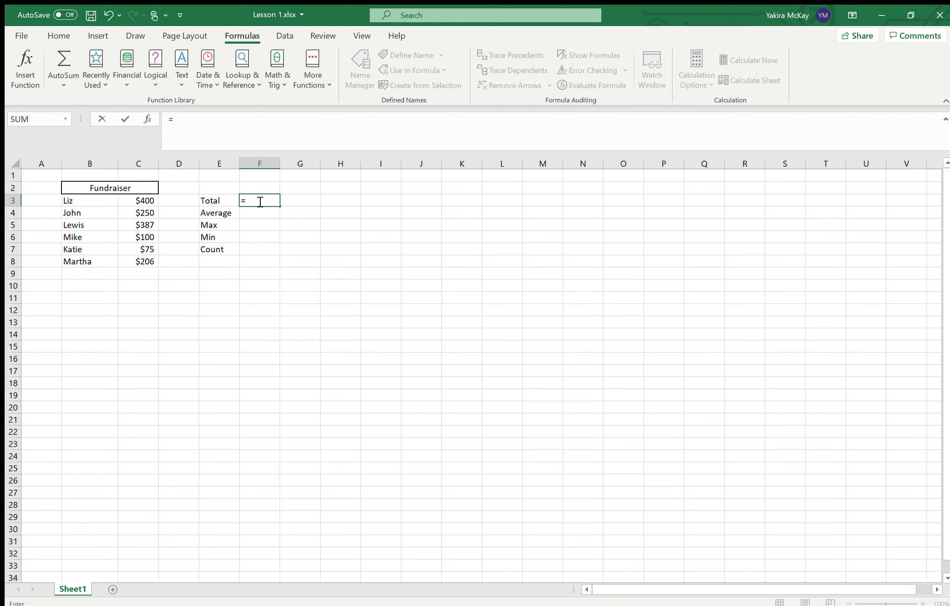
type("sum")
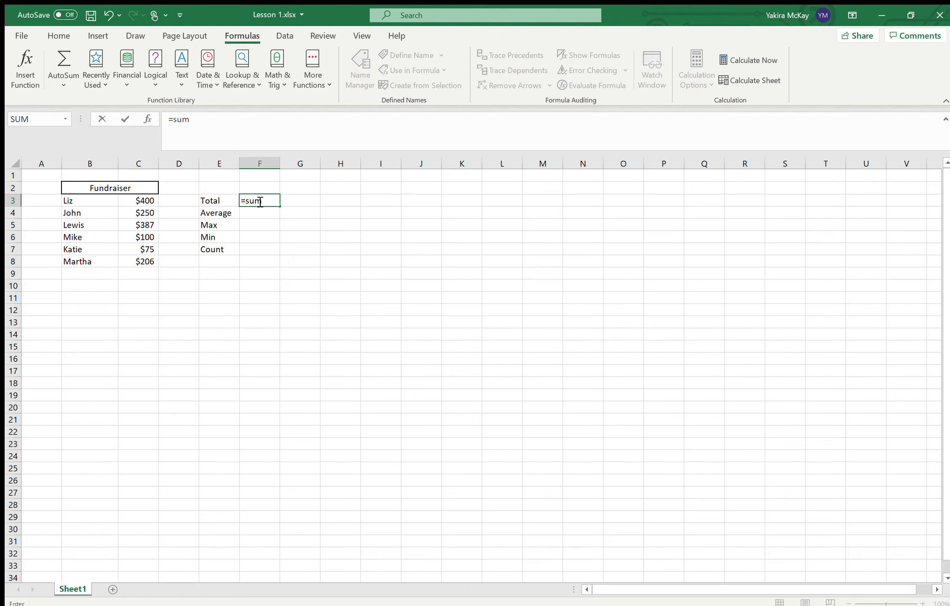
type("(")
left_click(143, 201)
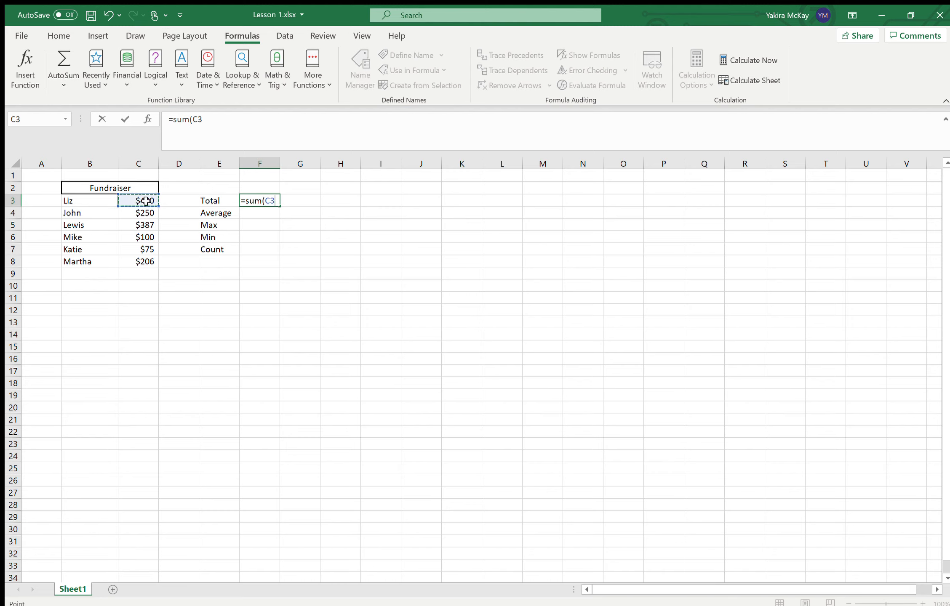
left_click_drag(146, 201, 151, 262)
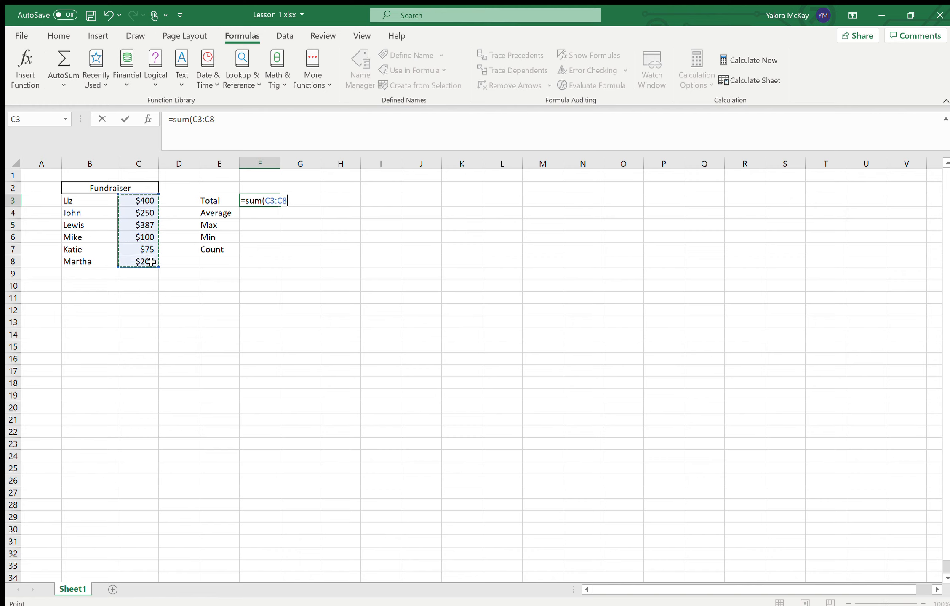
key("Return")
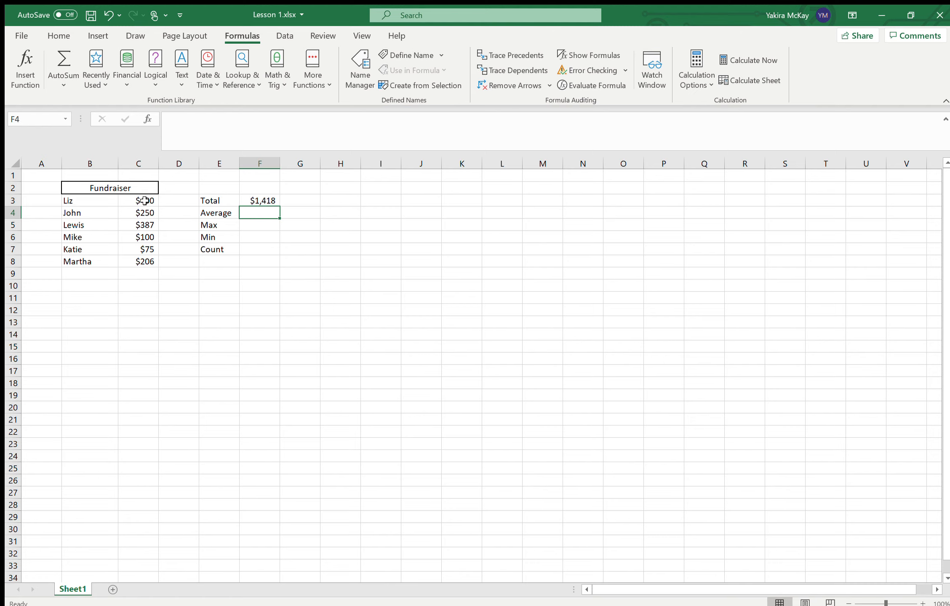
Enter an AVERAGE formula over the fundraiser amounts C3:C8 in cell F4.
double_click(256, 215)
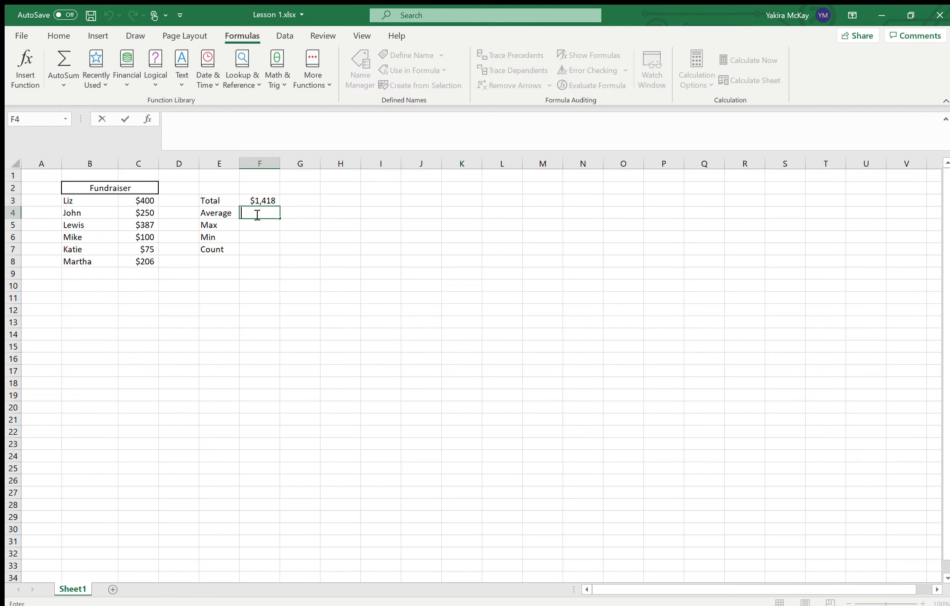
type("=av")
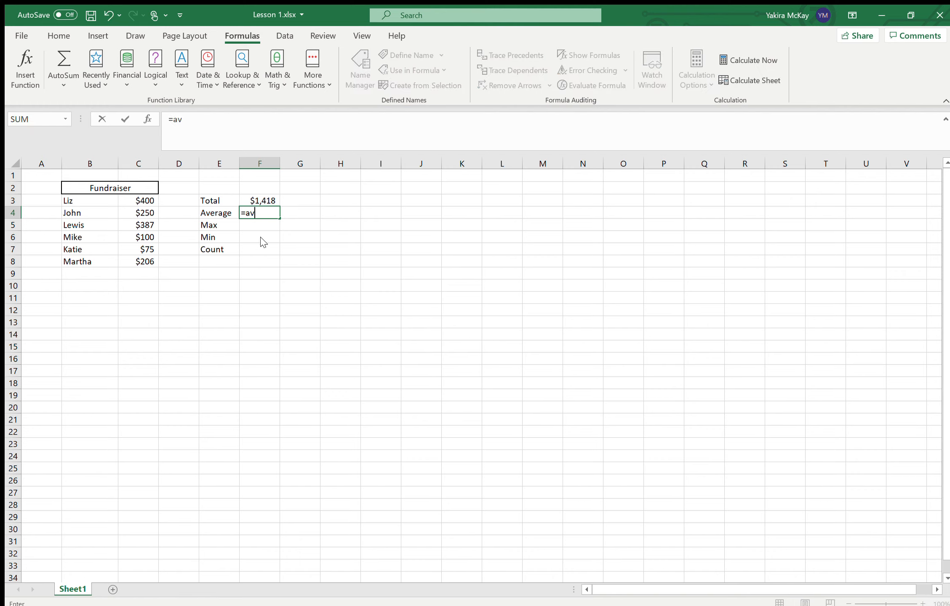
double_click(261, 233)
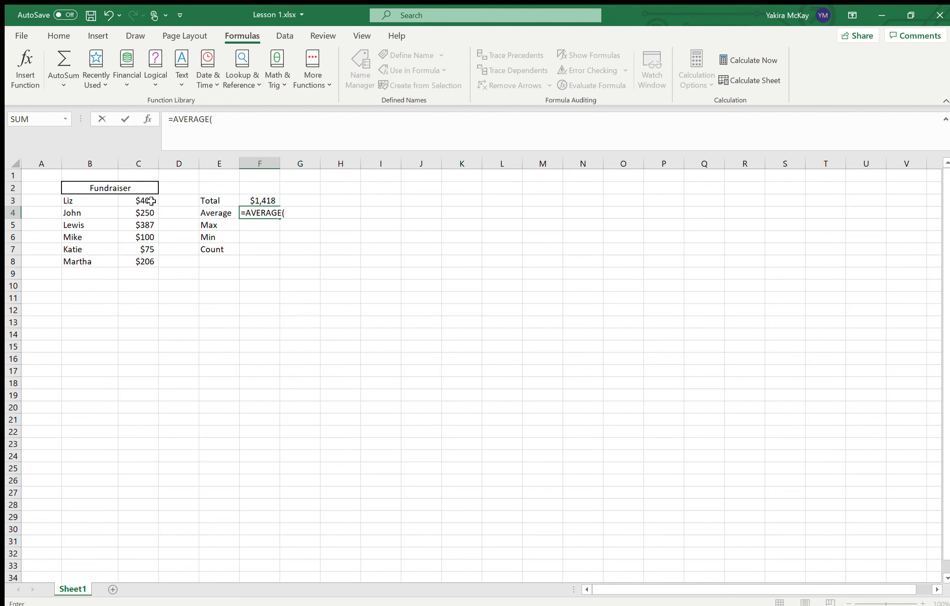
left_click_drag(150, 200, 150, 262)
key("Return")
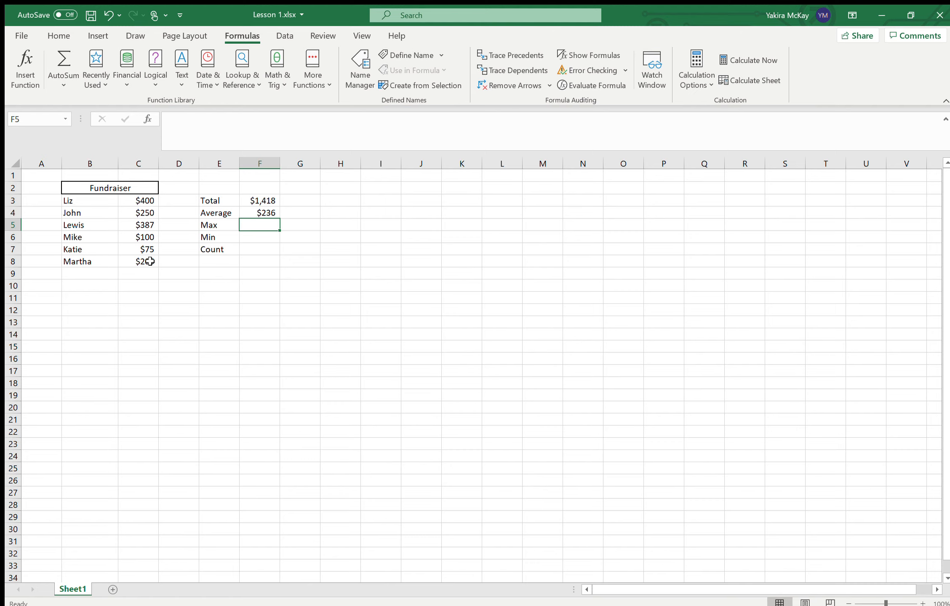
left_click(270, 213)
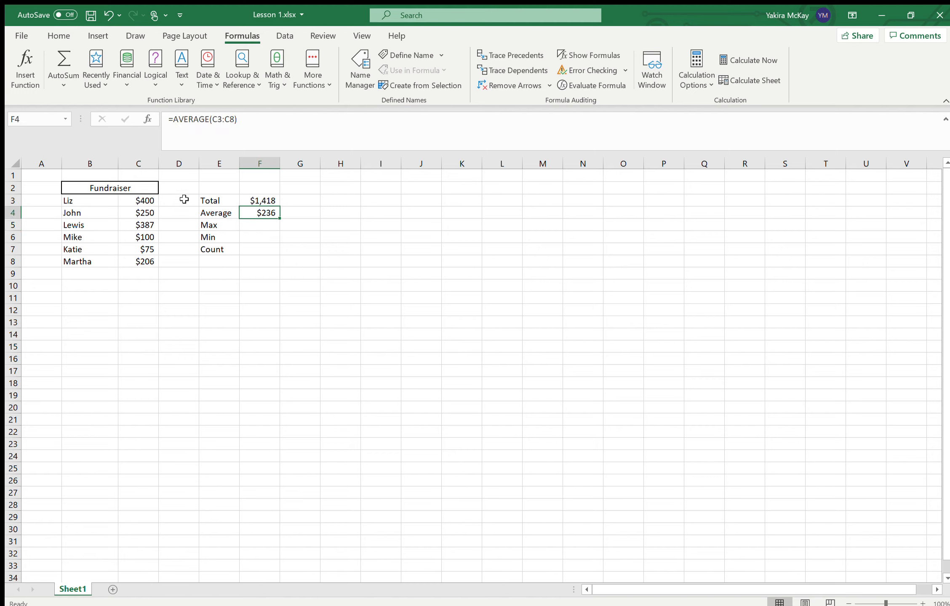
left_click(142, 199)
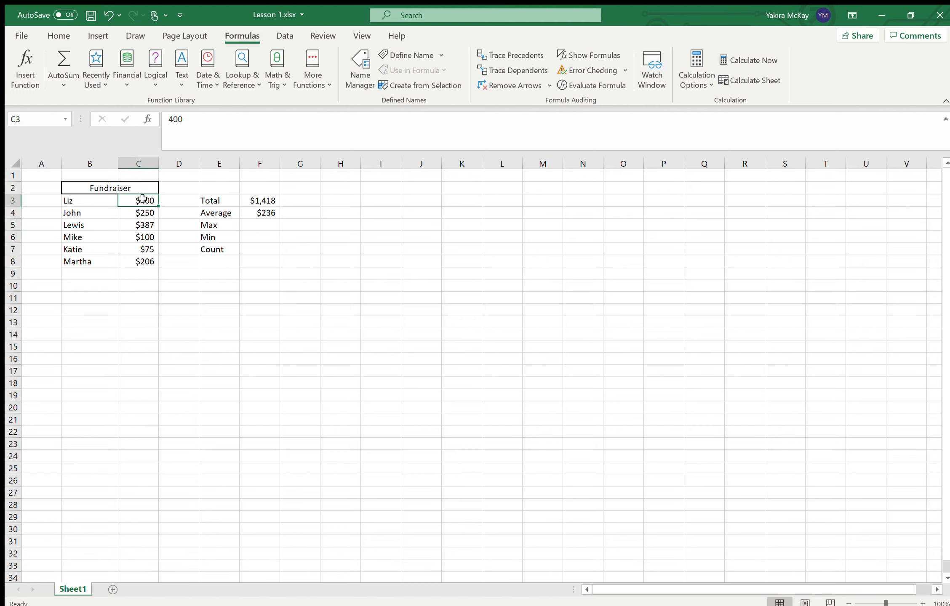
left_click(138, 253)
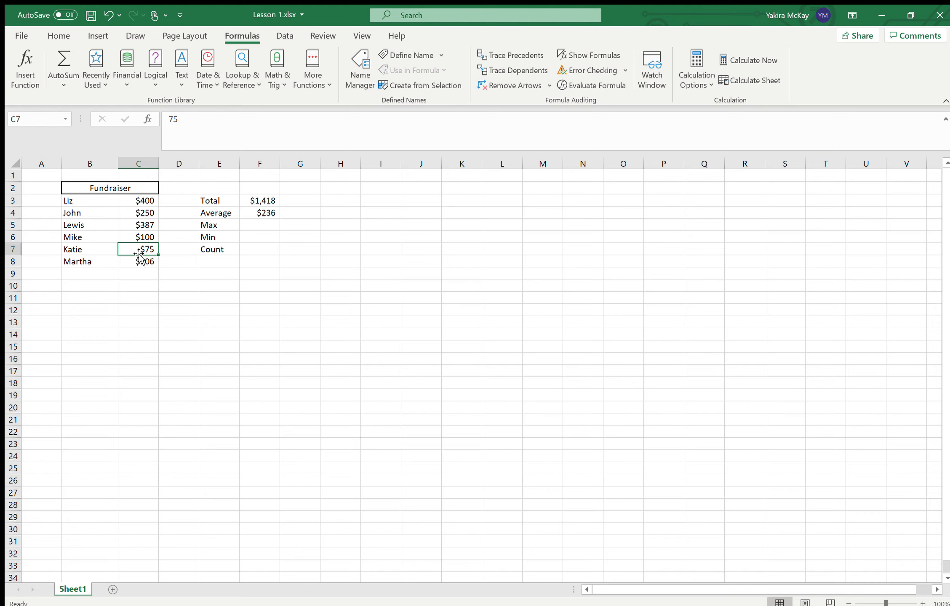
Enter a MAX formula over the fundraiser amounts C3:C8 in cell F5.
left_click(258, 230)
type("=")
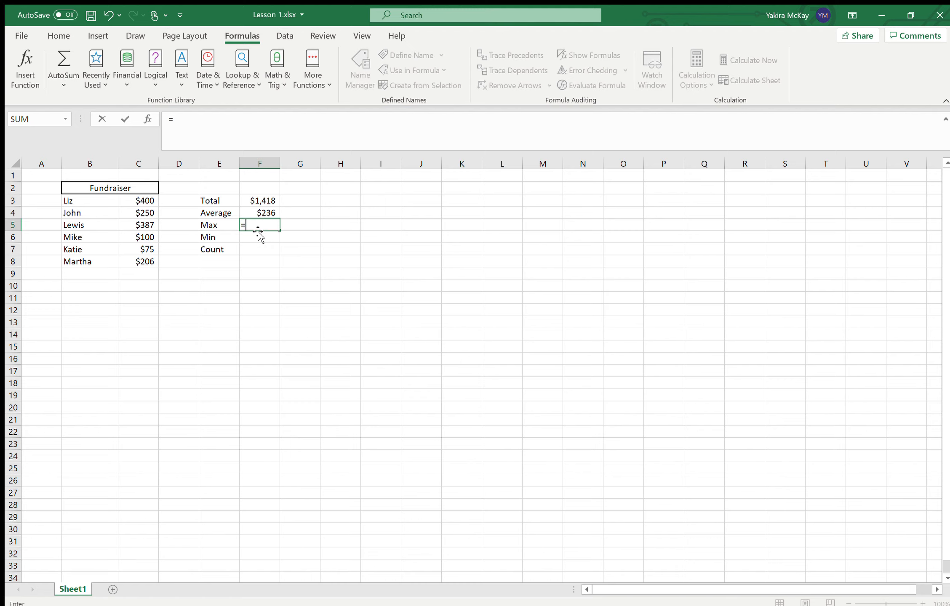
type("max")
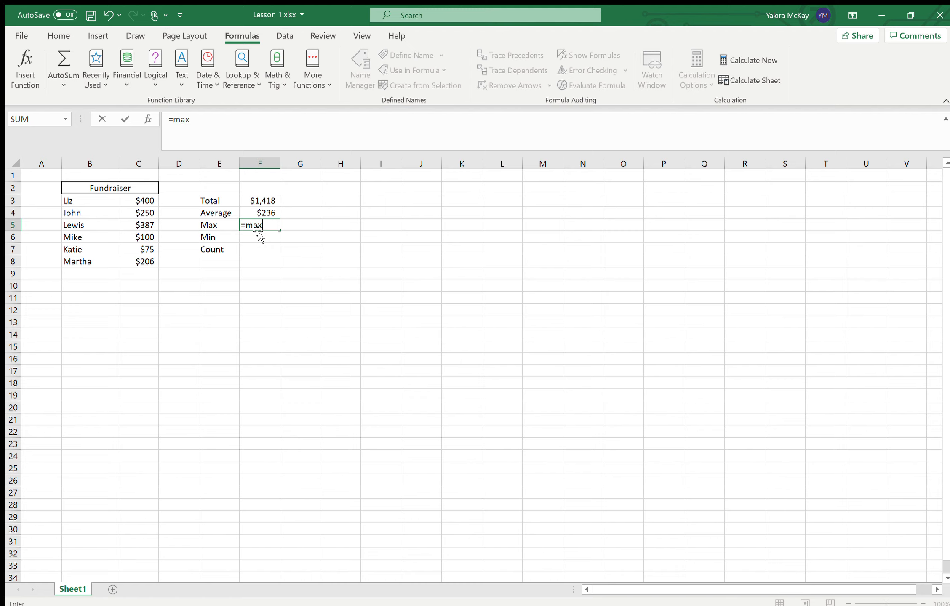
type("(")
left_click_drag(139, 199, 144, 262)
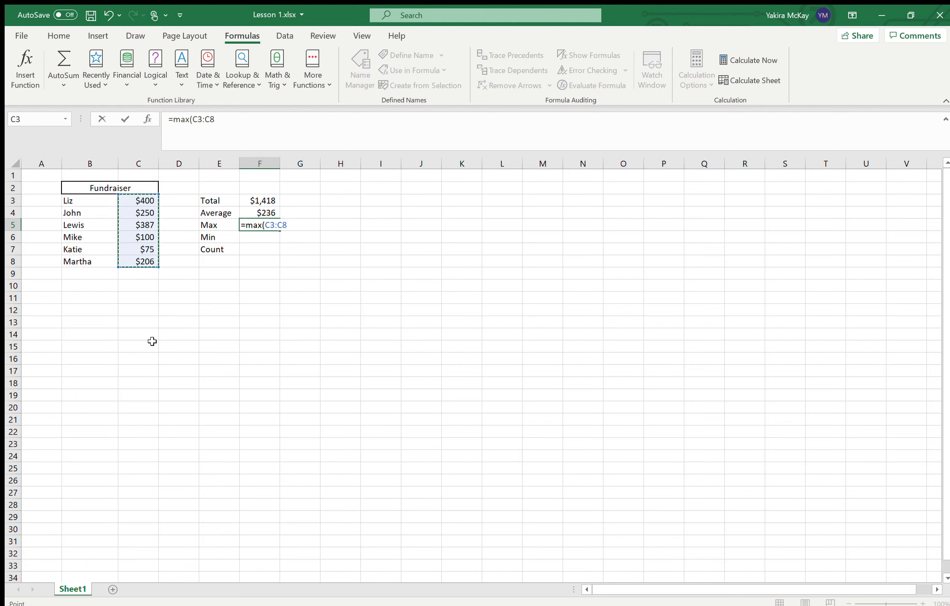
key("Return")
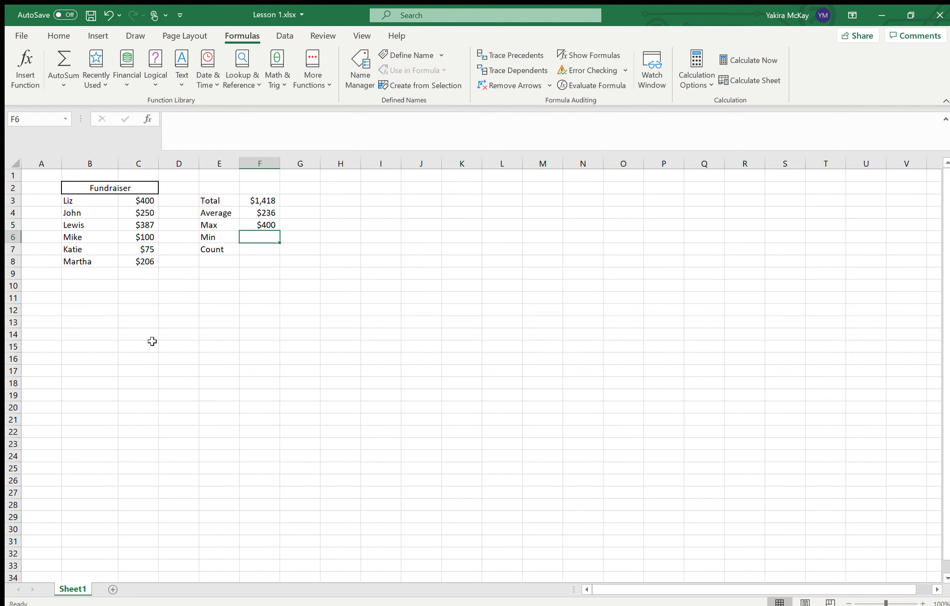
Change the fundraiser amount in cell C5 to 598, and undo that change.
double_click(147, 225)
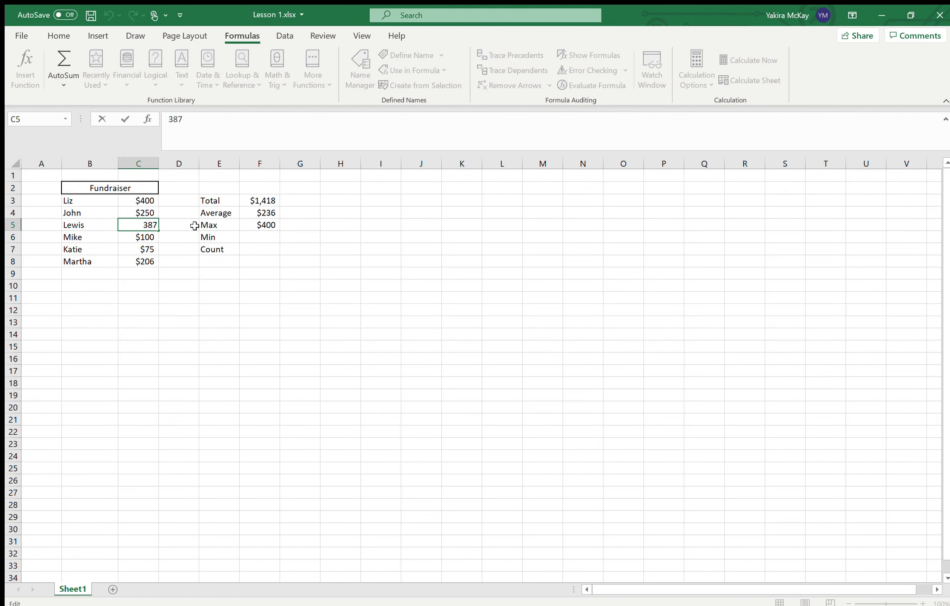
key("BackSpace")
key("BackSpace")
key("BackSpace")
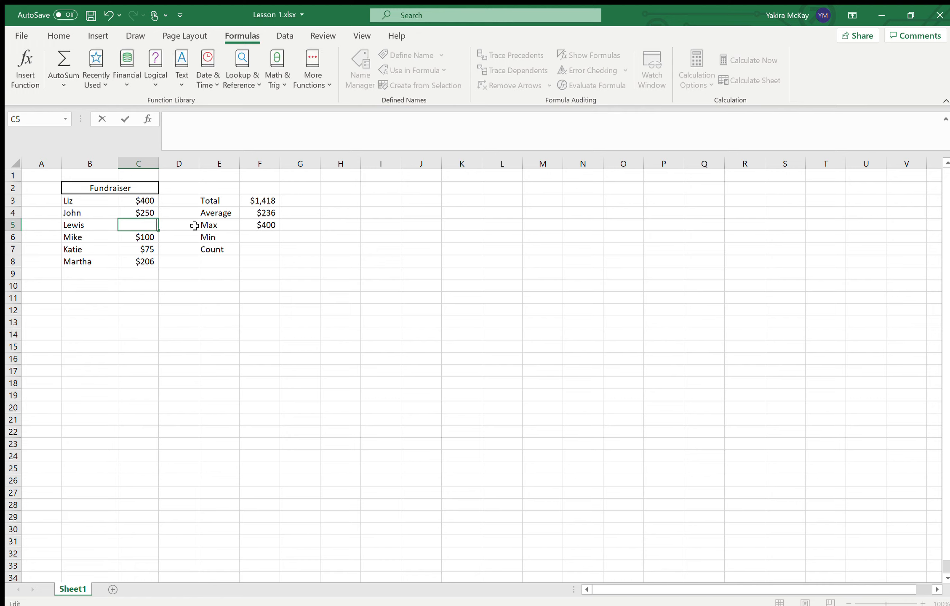
type("598")
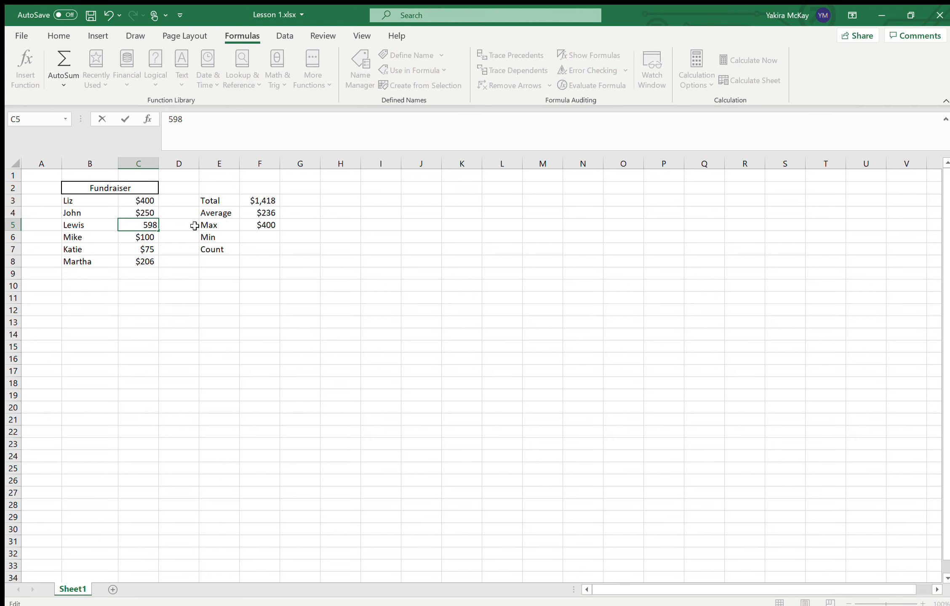
key("Return")
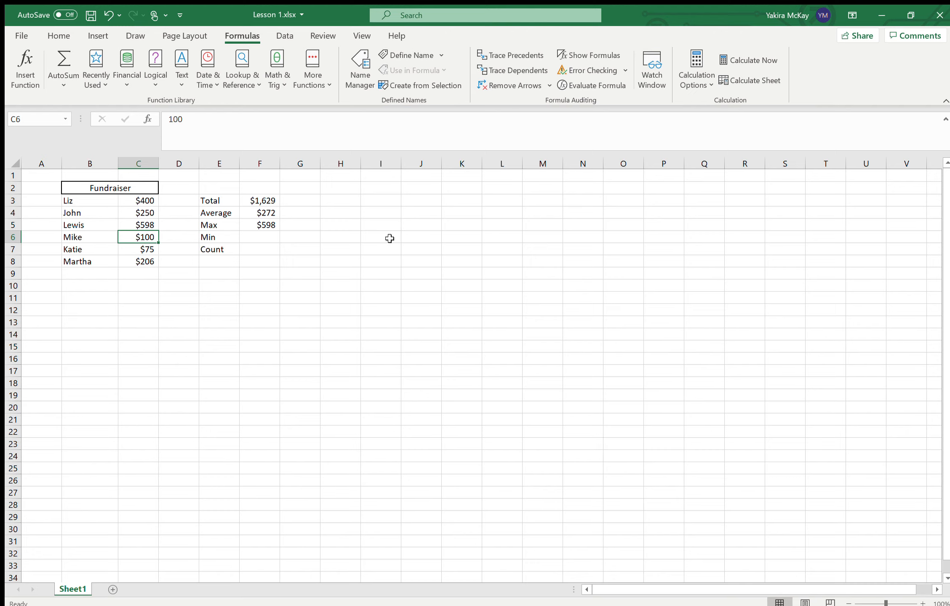
key("ctrl+z")
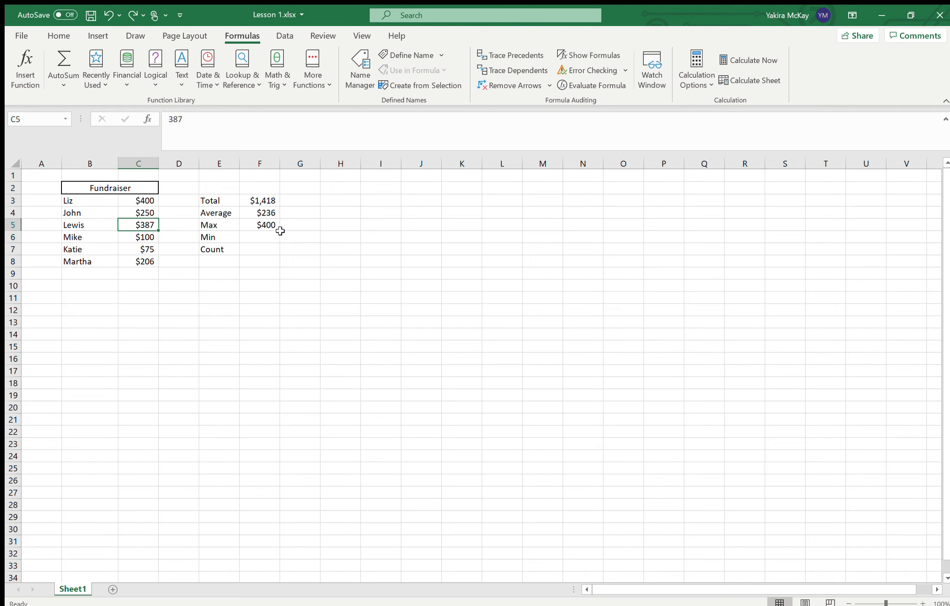
Enter a MIN formula over the fundraiser amounts C3:C8 in cell F6.
double_click(267, 239)
type("=")
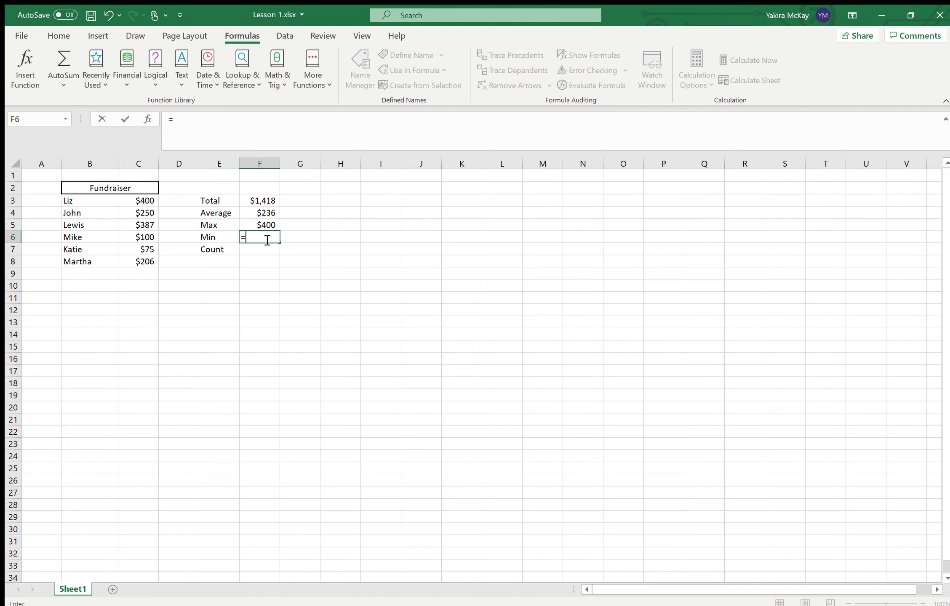
type("min")
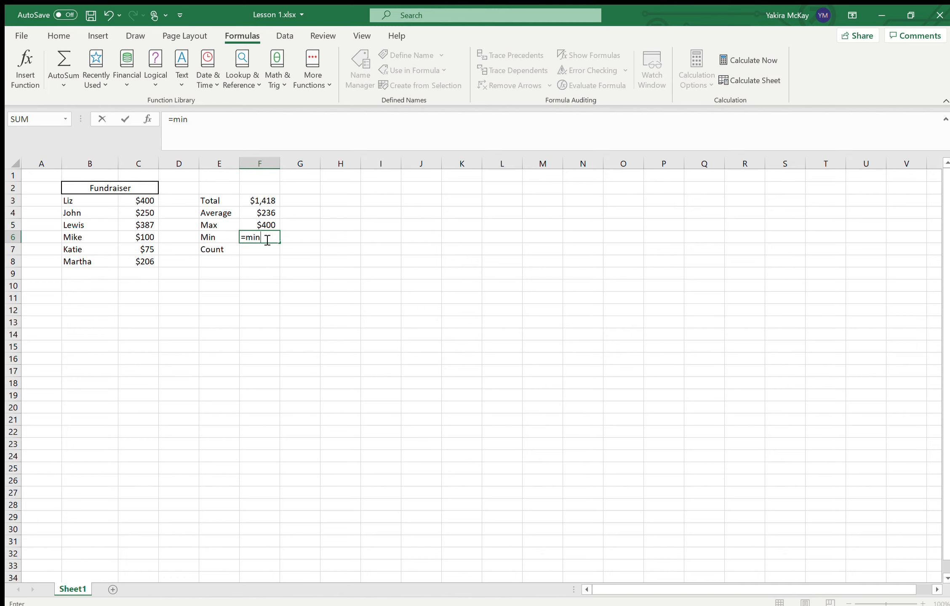
type("(")
left_click_drag(141, 201, 146, 260)
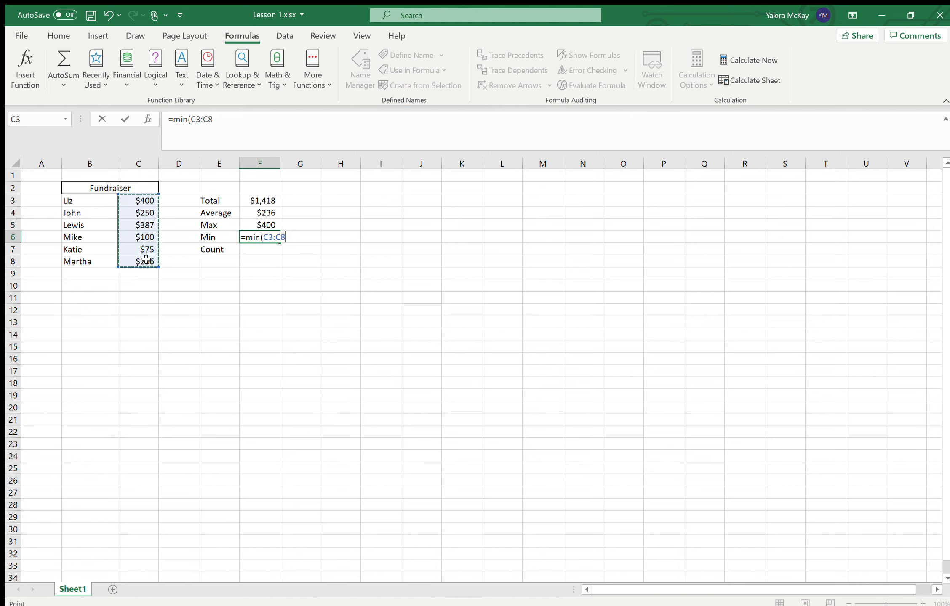
key("Return")
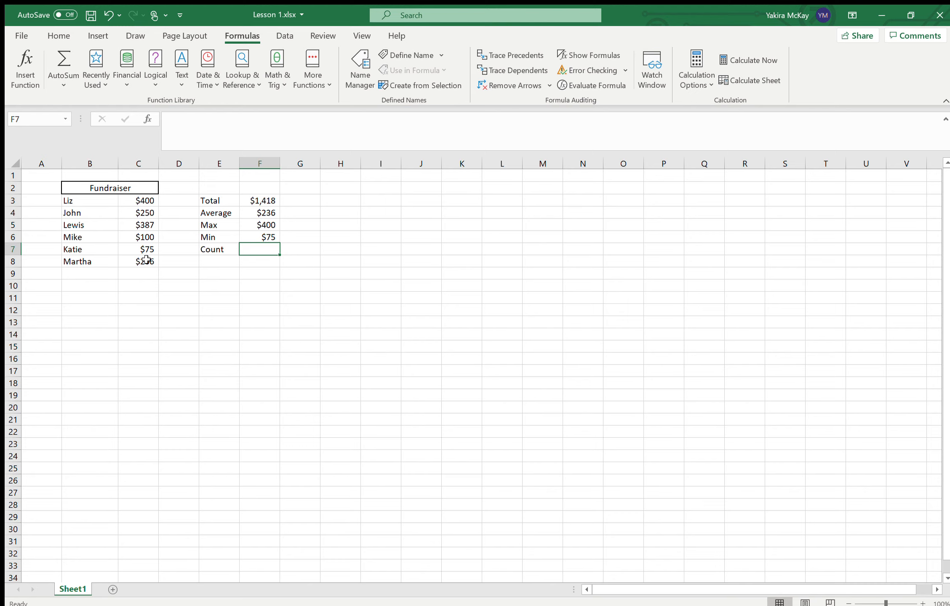
Enter a COUNT formula over the fundraiser amounts C3:C8 in cell F7.
double_click(262, 251)
type("=count(")
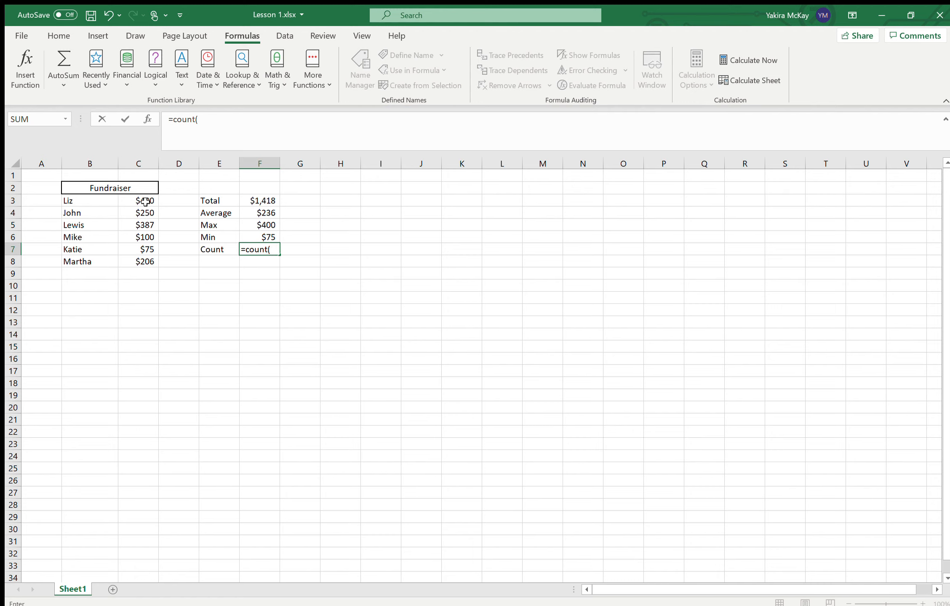
left_click_drag(145, 202, 145, 261)
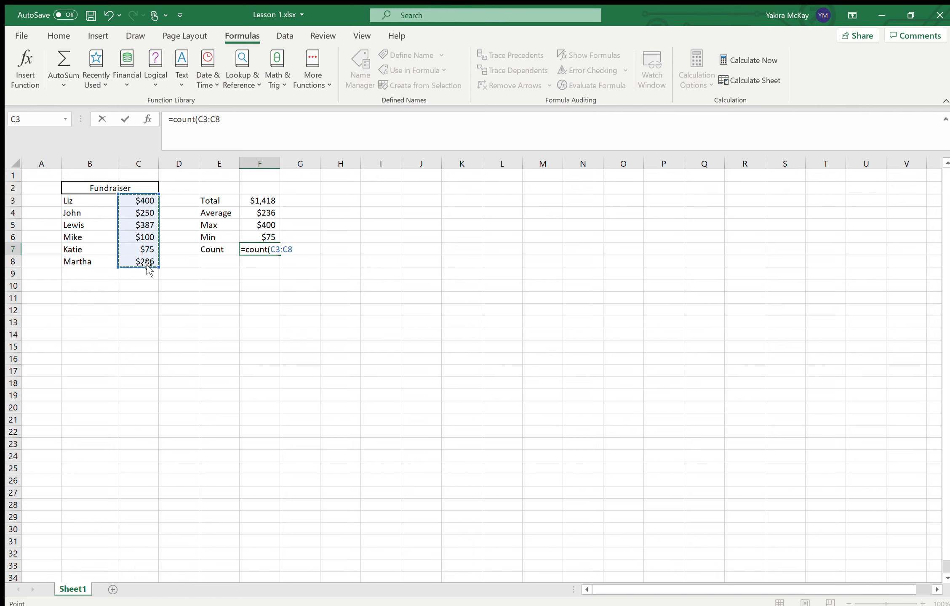
key("Return")
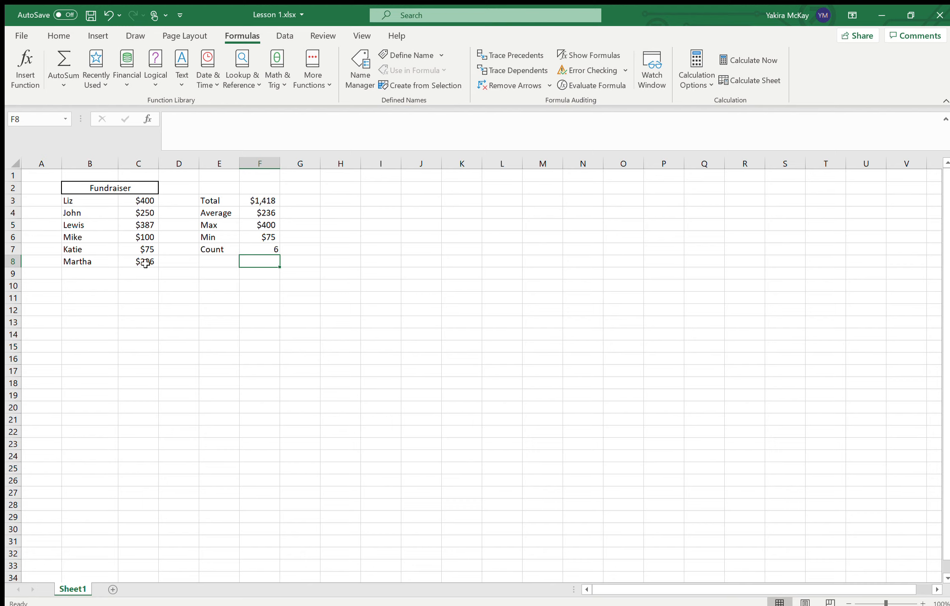